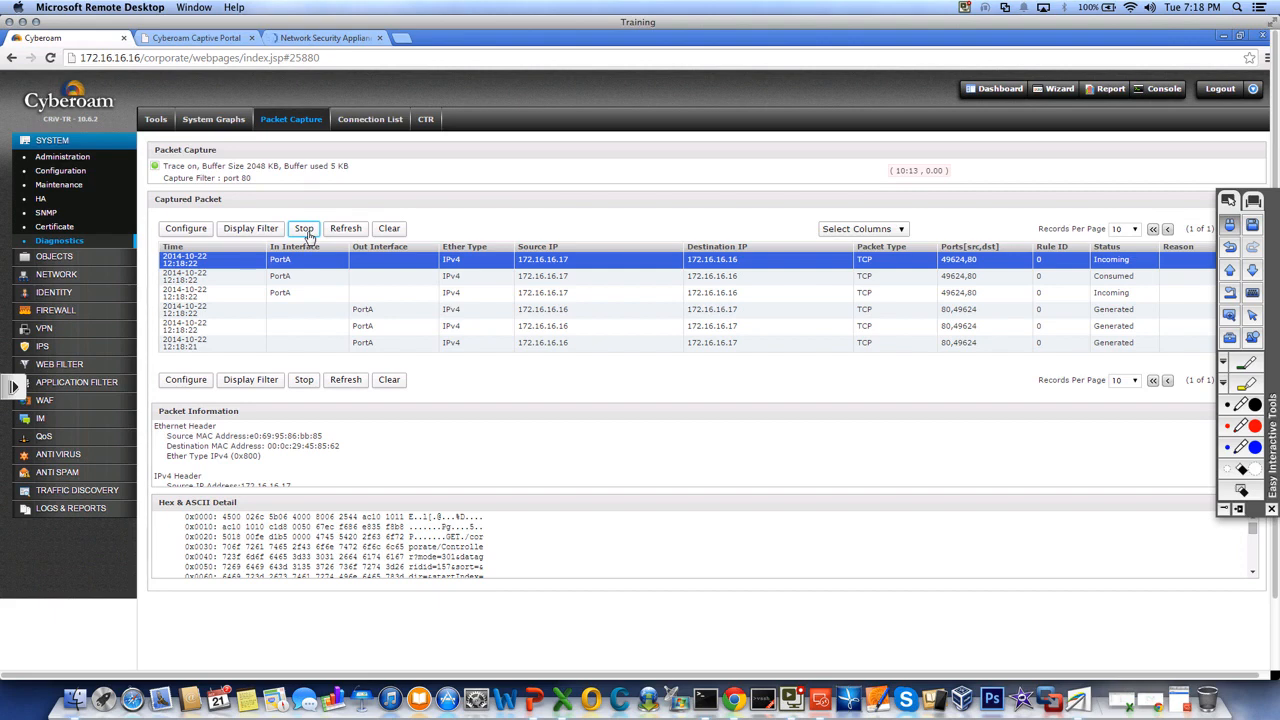
Stop the running packet trace and list the captured packets 40 records per page.
{"action": "left_click", "coordinate": [305, 231]}
{"action": "left_click", "coordinate": [357, 231]}
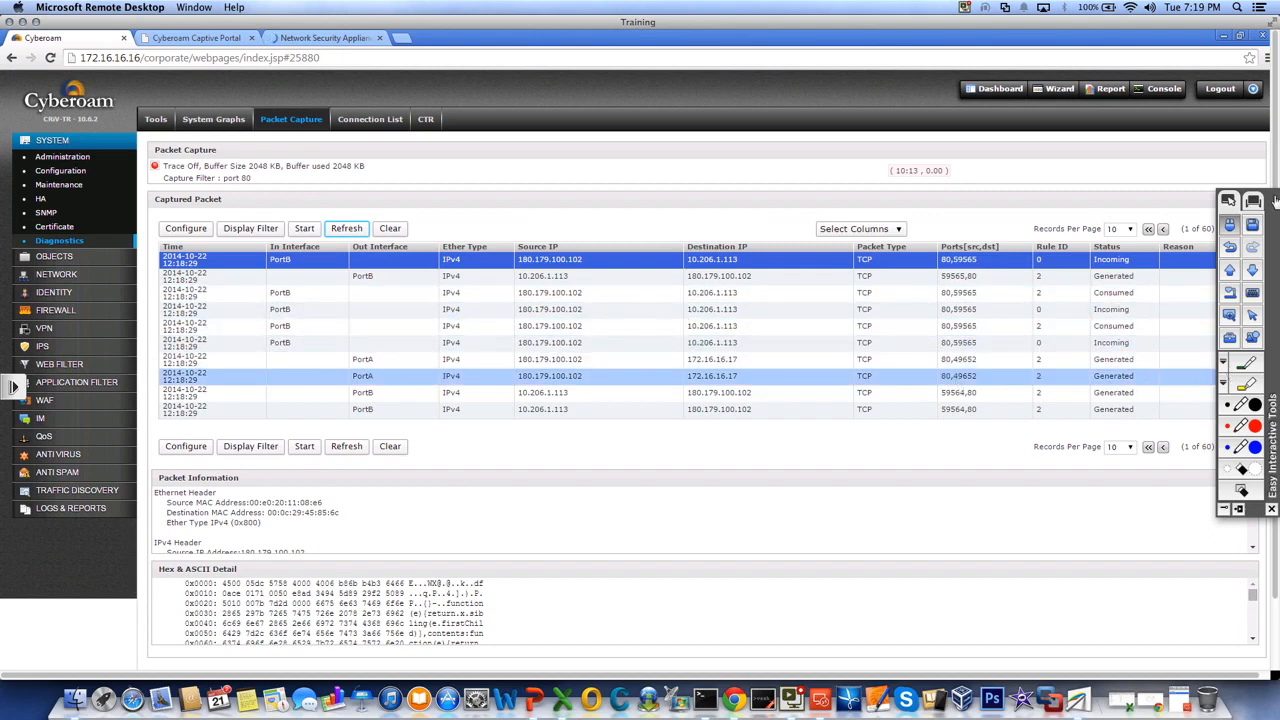
{"action": "scroll", "coordinate": [1273, 168], "scroll_direction": "down", "scroll_amount": 2}
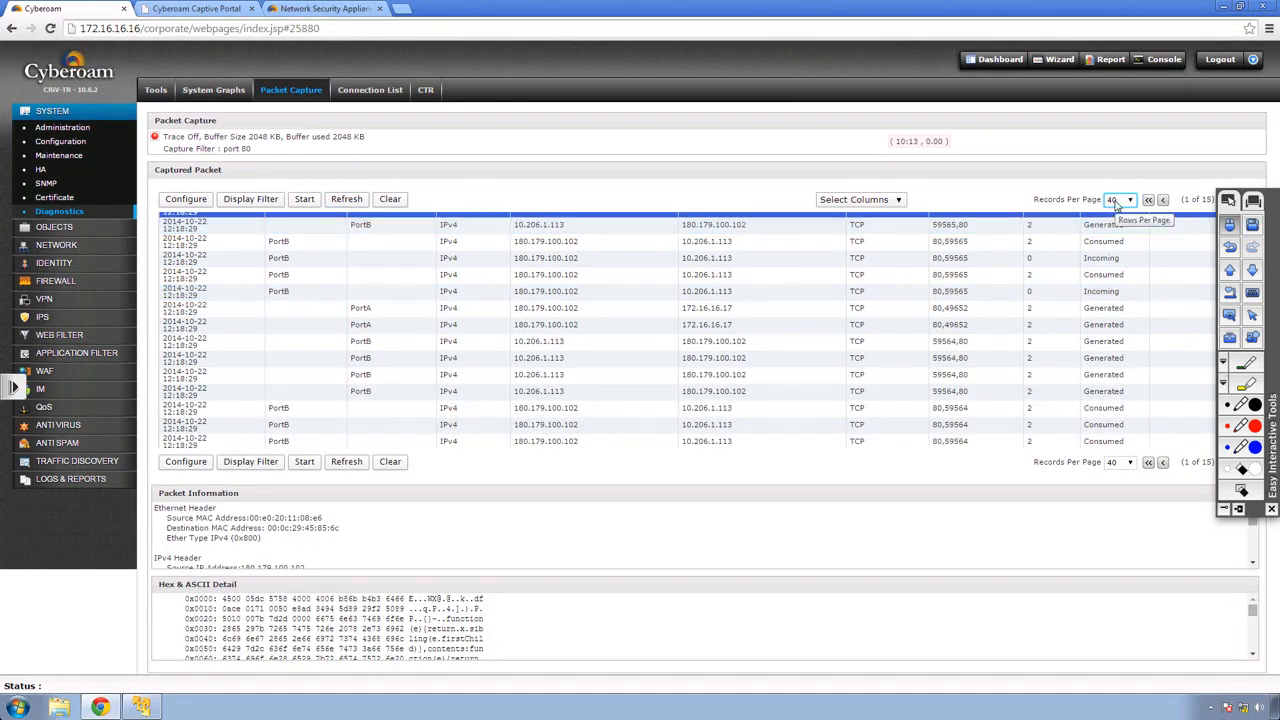
{"action": "scroll", "coordinate": [743, 355], "scroll_direction": "down", "scroll_amount": 3}
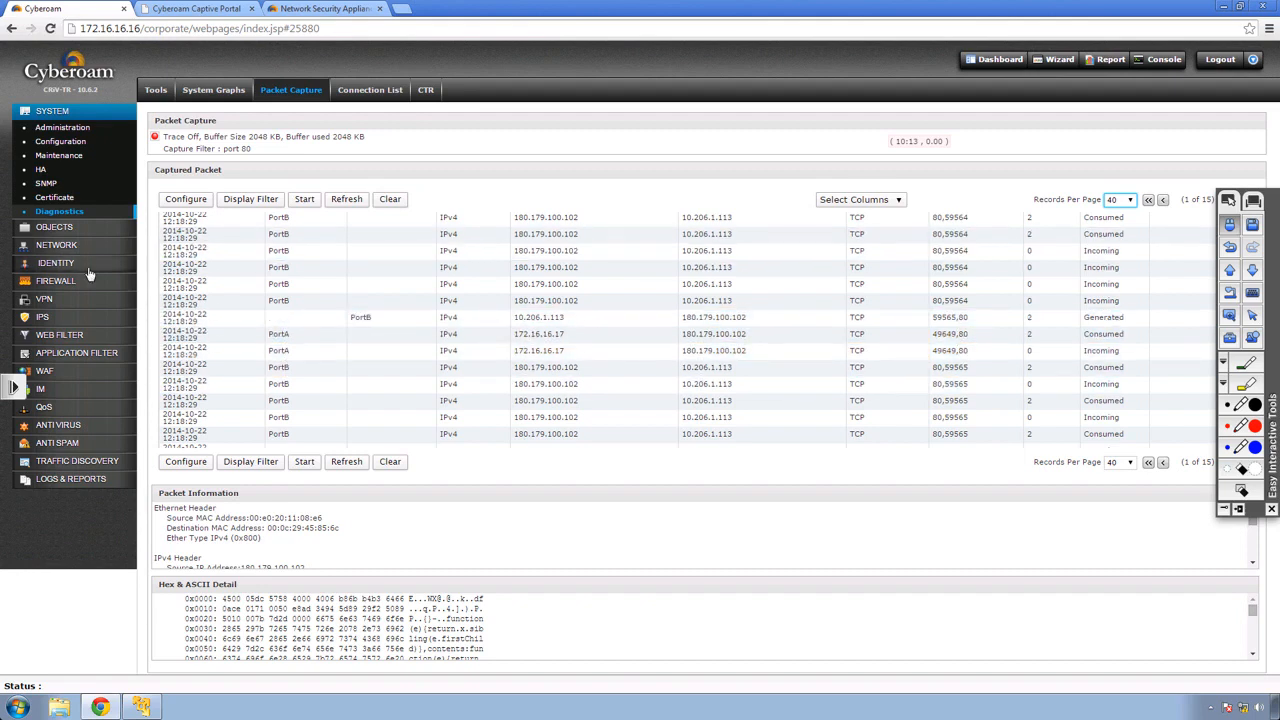
Expand the LAN - WAN IPv4 firewall rule group to review its three rules, then return to the Dashboard.
{"action": "left_click", "coordinate": [50, 283]}
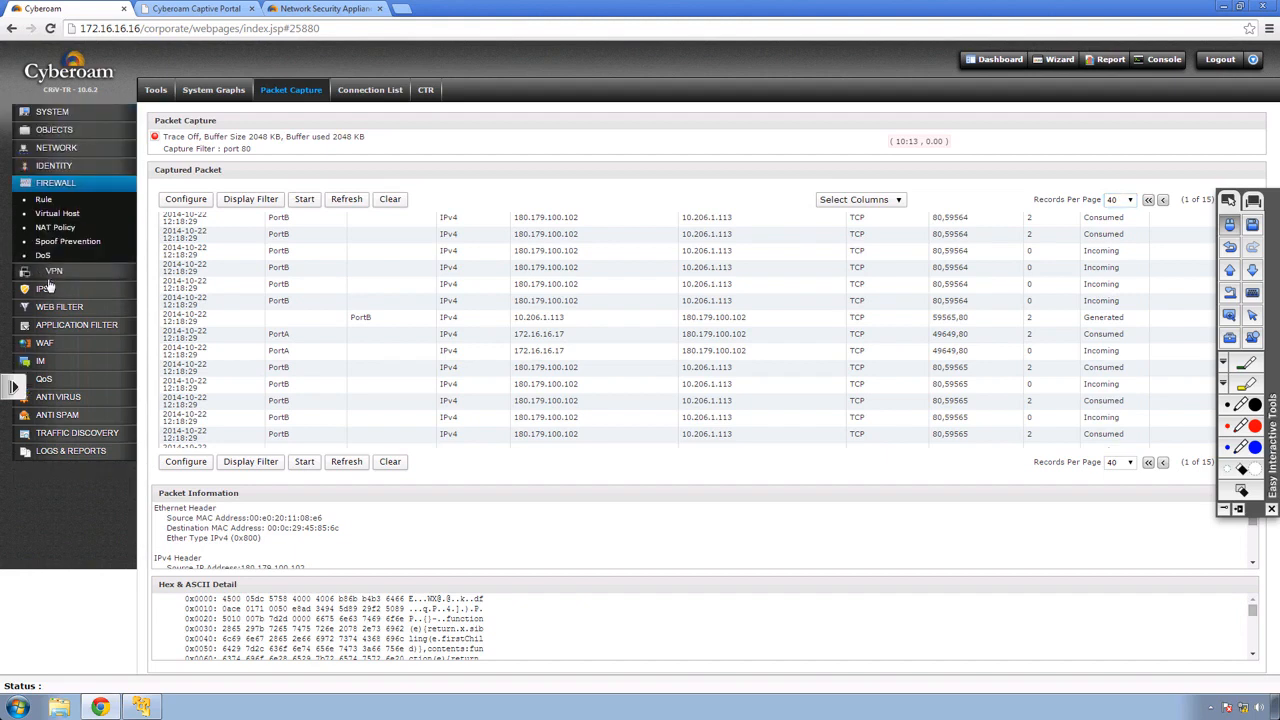
{"action": "left_click", "coordinate": [45, 201]}
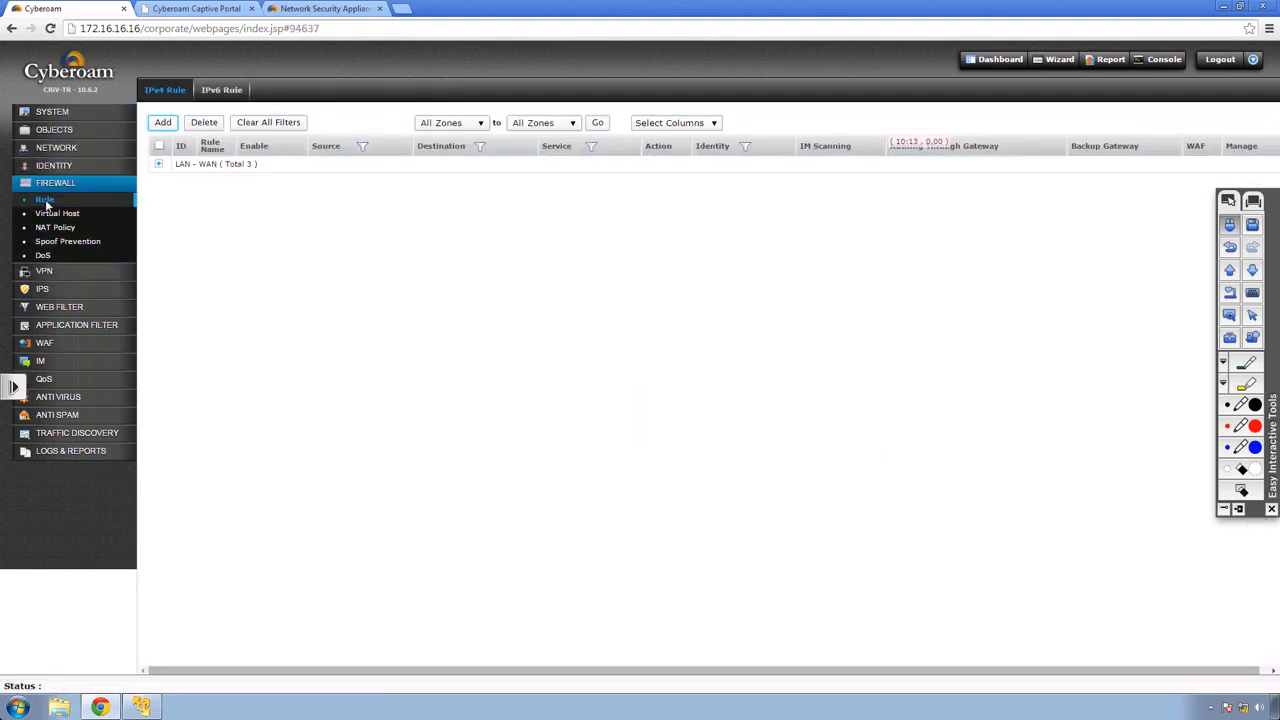
{"action": "left_click", "coordinate": [158, 164]}
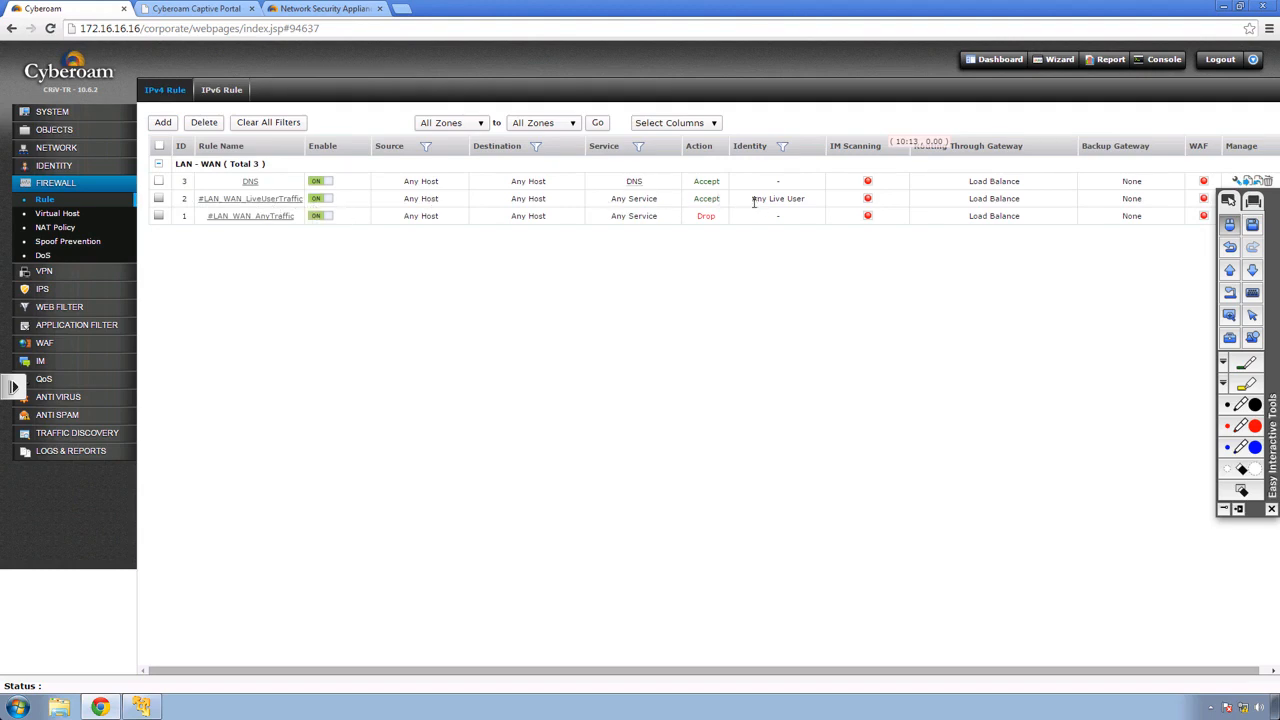
{"action": "left_click_drag", "start_coordinate": [761, 201], "coordinate": [808, 201]}
{"action": "left_click", "coordinate": [809, 205]}
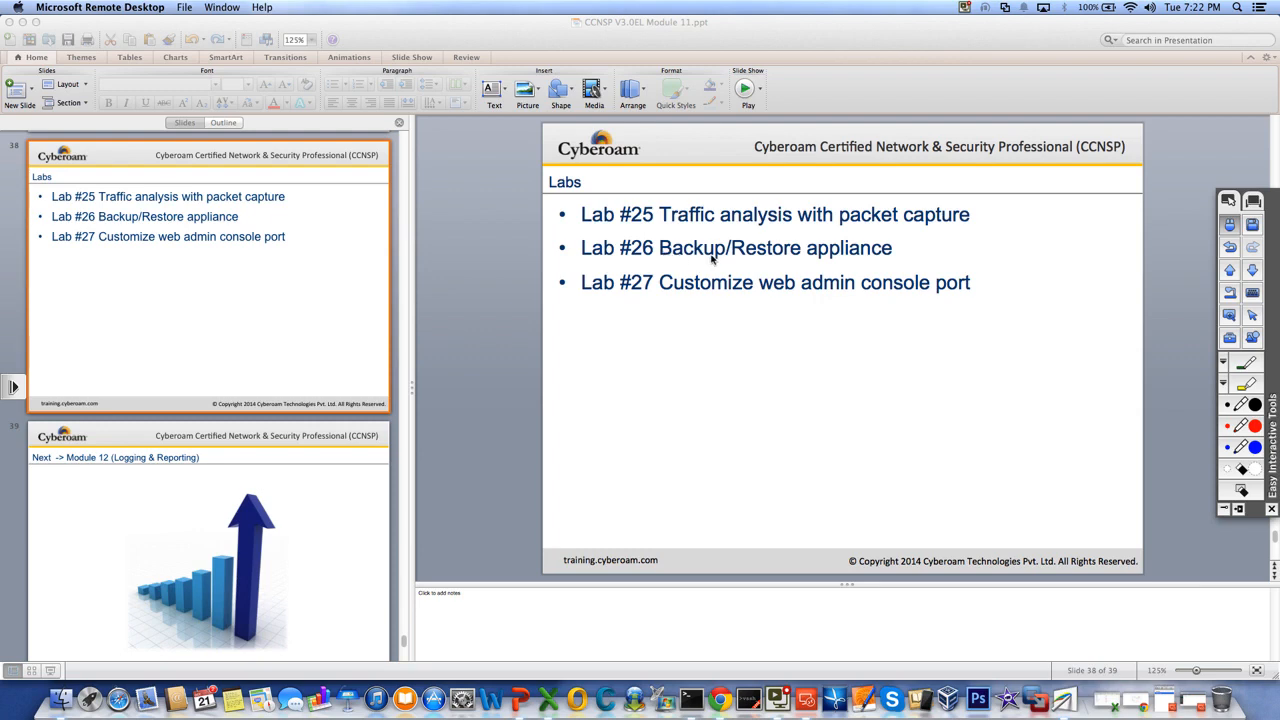
{"action": "left_click", "coordinate": [1191, 700]}
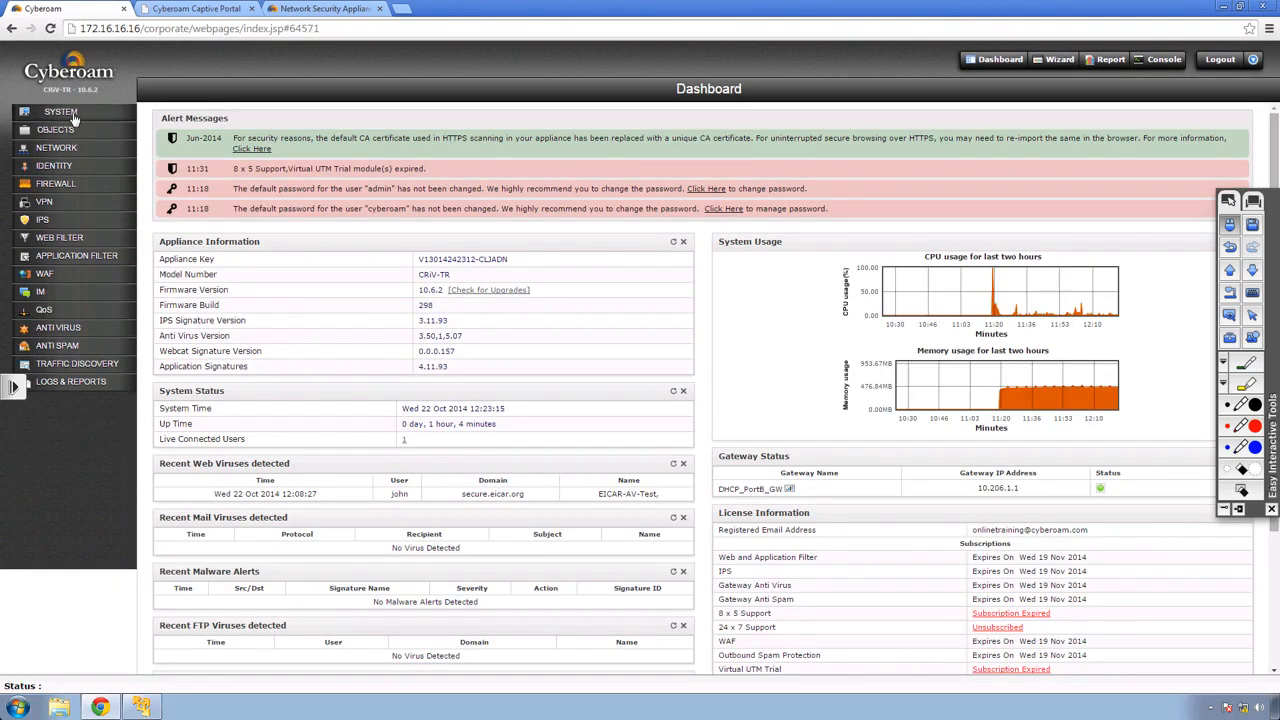
{"action": "left_click", "coordinate": [56, 111]}
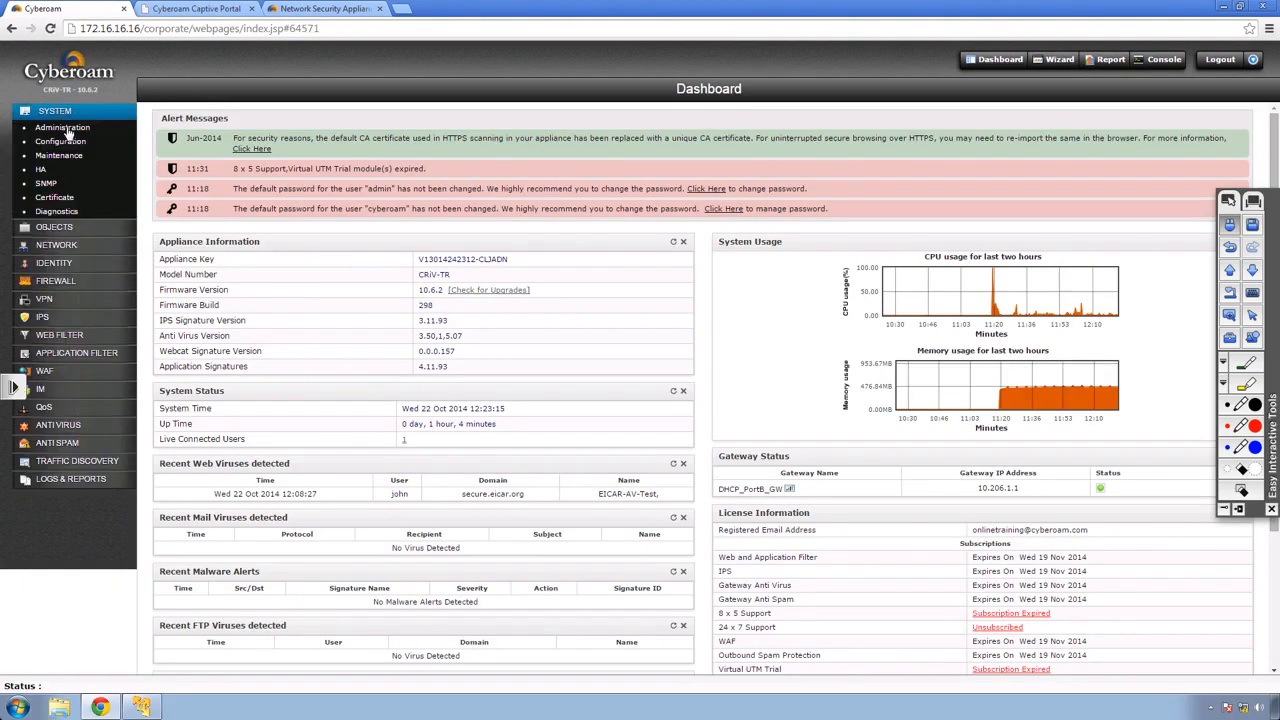
On the Backup & Restore page, enter HO as the local backup prefix.
{"action": "left_click", "coordinate": [67, 158]}
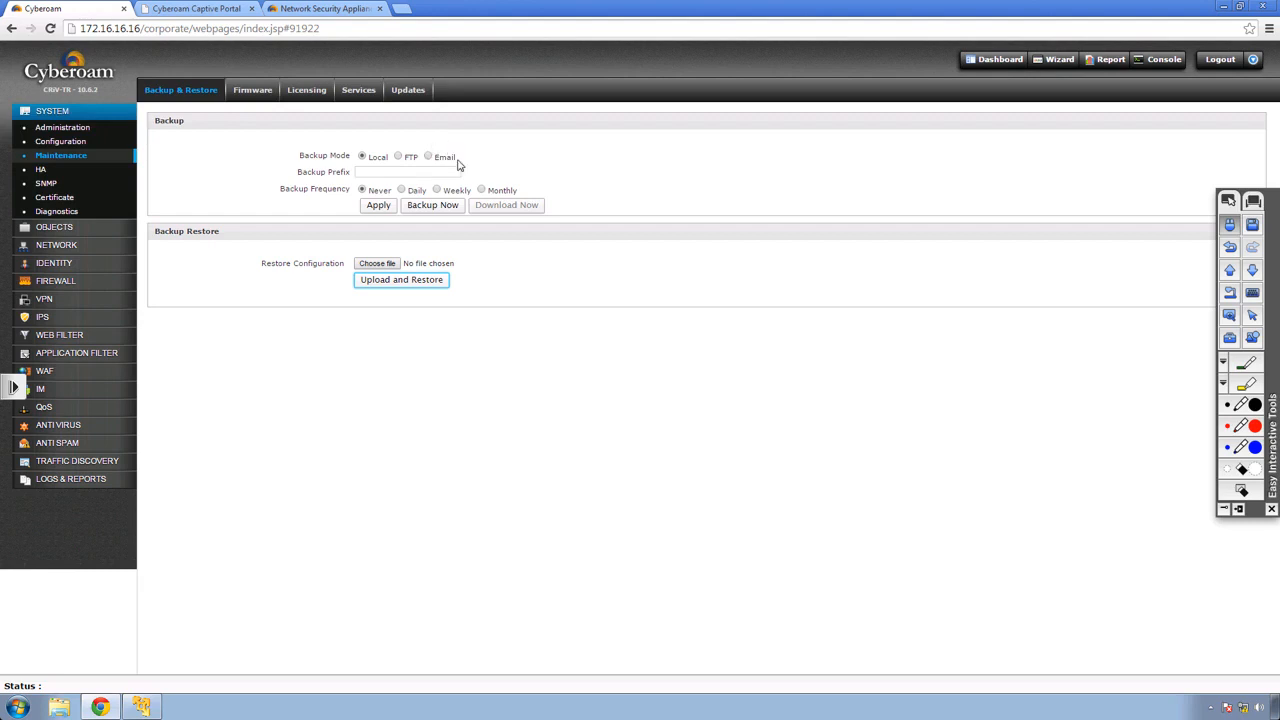
{"action": "left_click", "coordinate": [372, 170]}
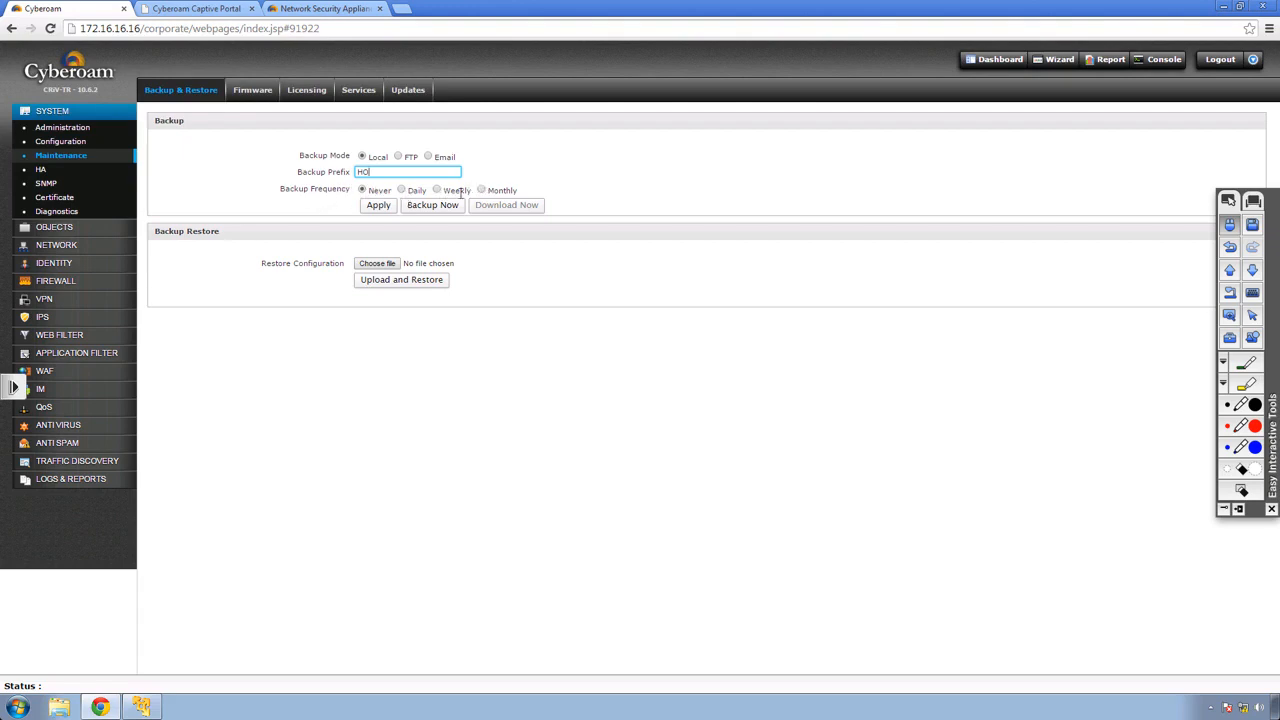
Apply the HO backup prefix, take and download a configuration backup, then open the time settings.
{"action": "left_click", "coordinate": [380, 206]}
{"action": "left_click", "coordinate": [734, 378]}
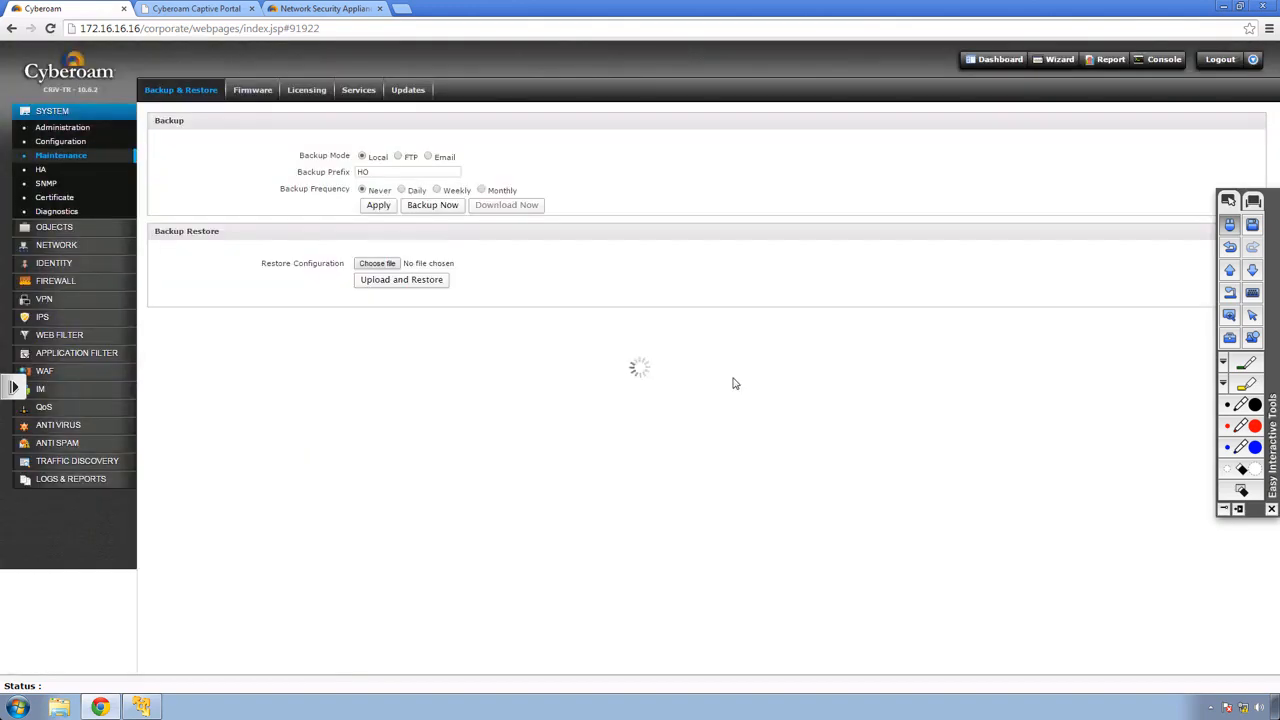
{"action": "left_click", "coordinate": [422, 208]}
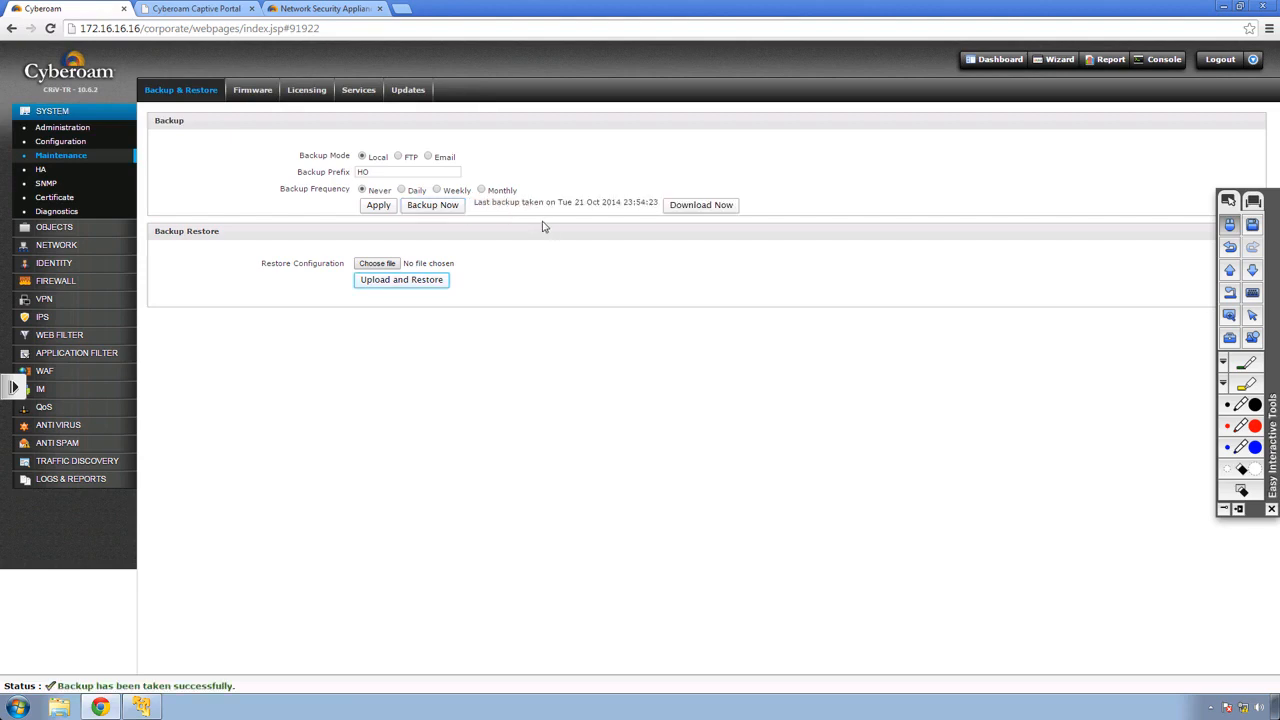
{"action": "left_click", "coordinate": [699, 209]}
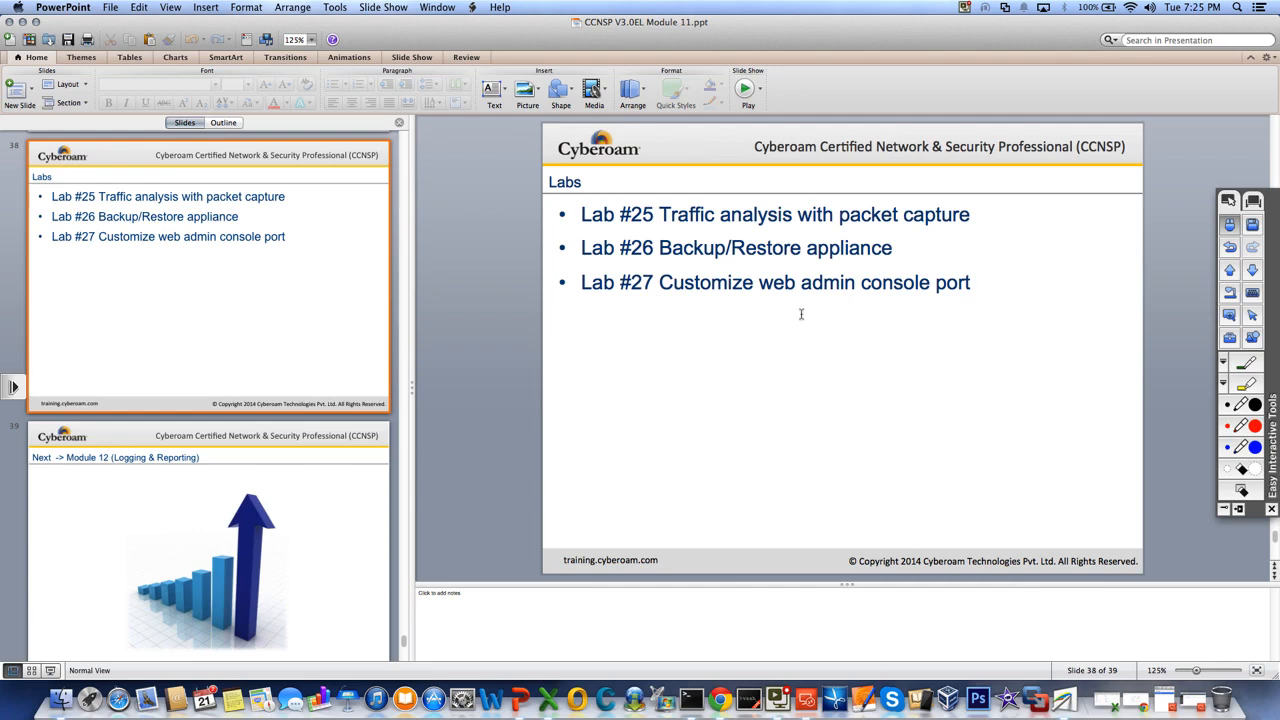
{"action": "left_click", "coordinate": [1192, 699]}
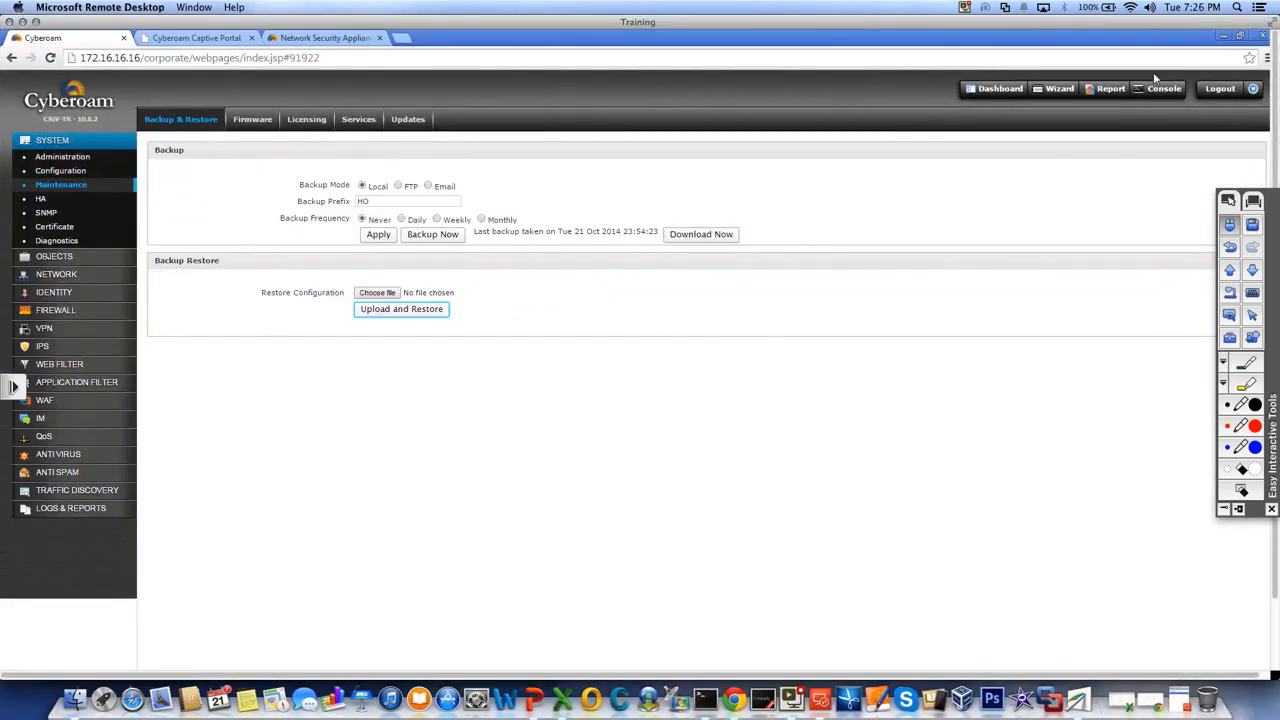
{"action": "left_click", "coordinate": [1269, 24]}
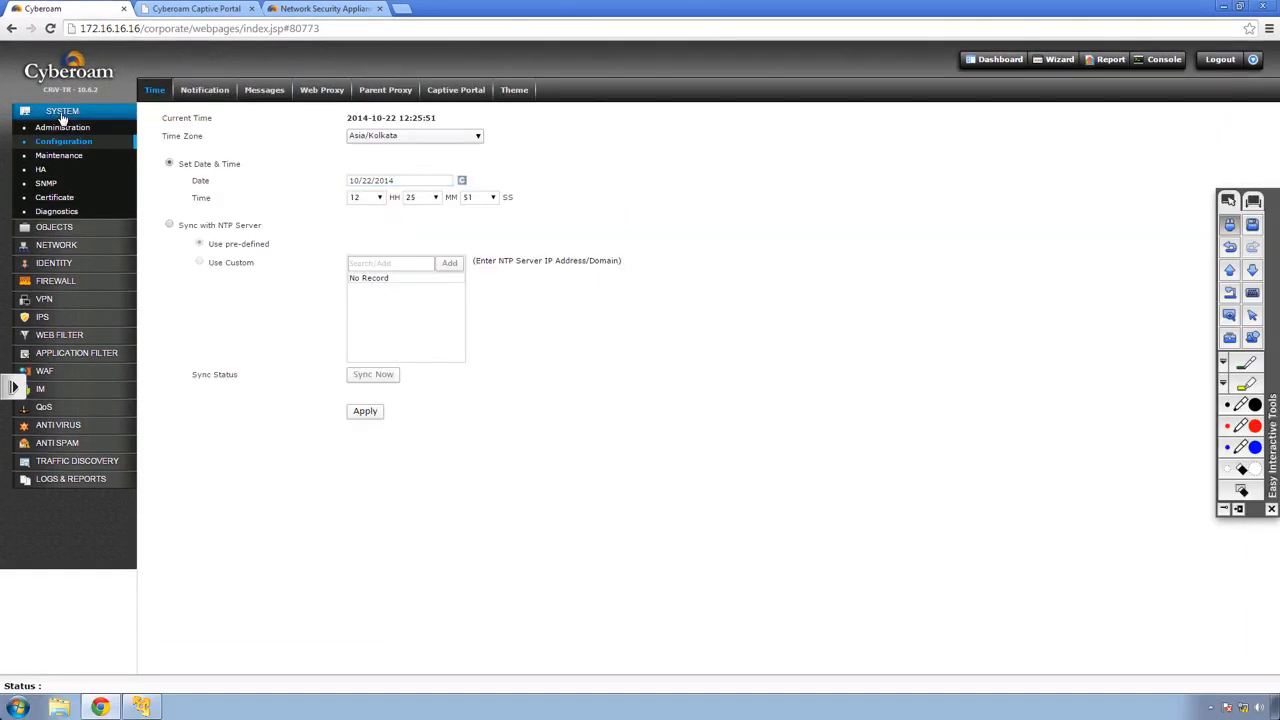
Apply and confirm web admin HTTP port 8080 under Administration, then reload the console.
{"action": "left_click", "coordinate": [62, 112]}
{"action": "left_click", "coordinate": [60, 129]}
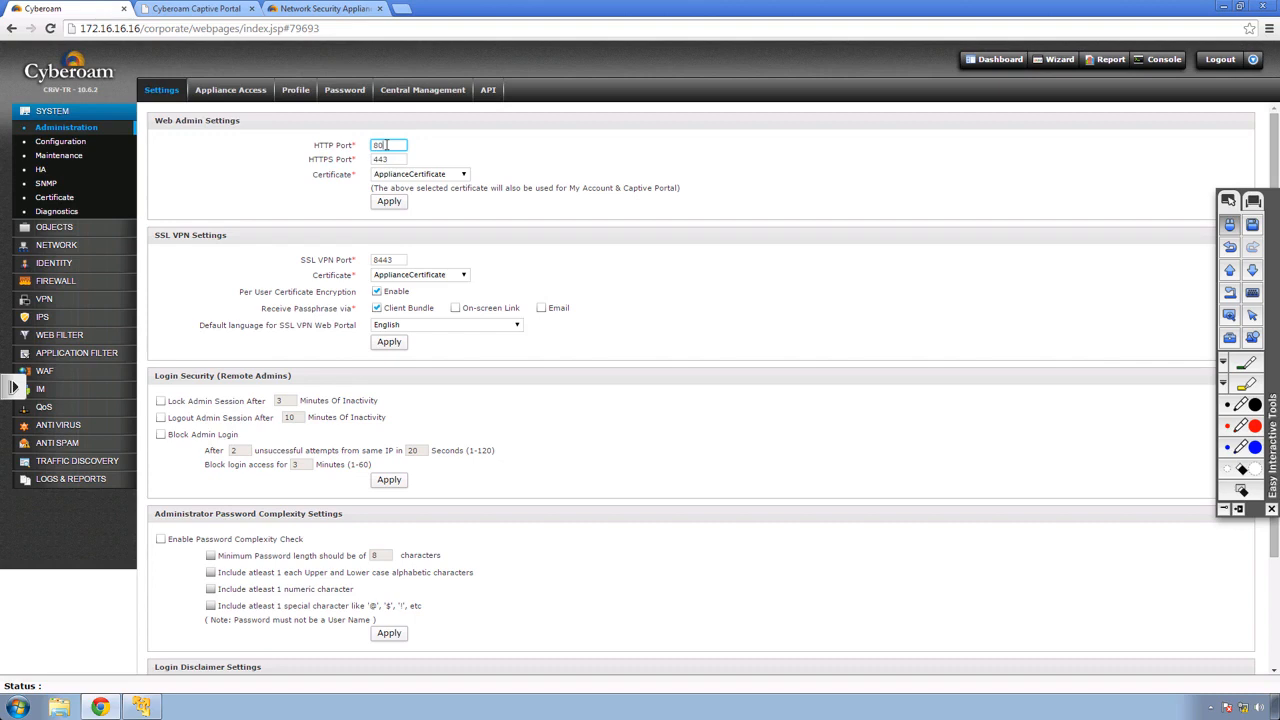
{"action": "left_click", "coordinate": [388, 203]}
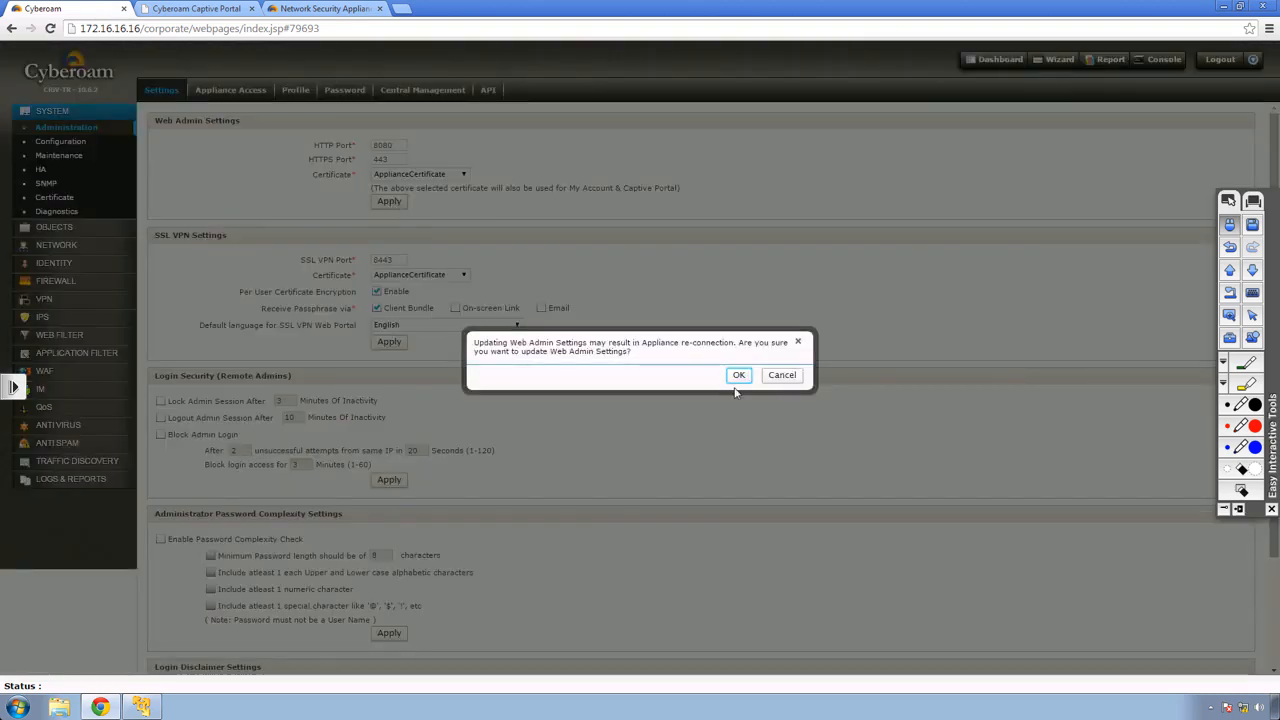
{"action": "left_click", "coordinate": [739, 376]}
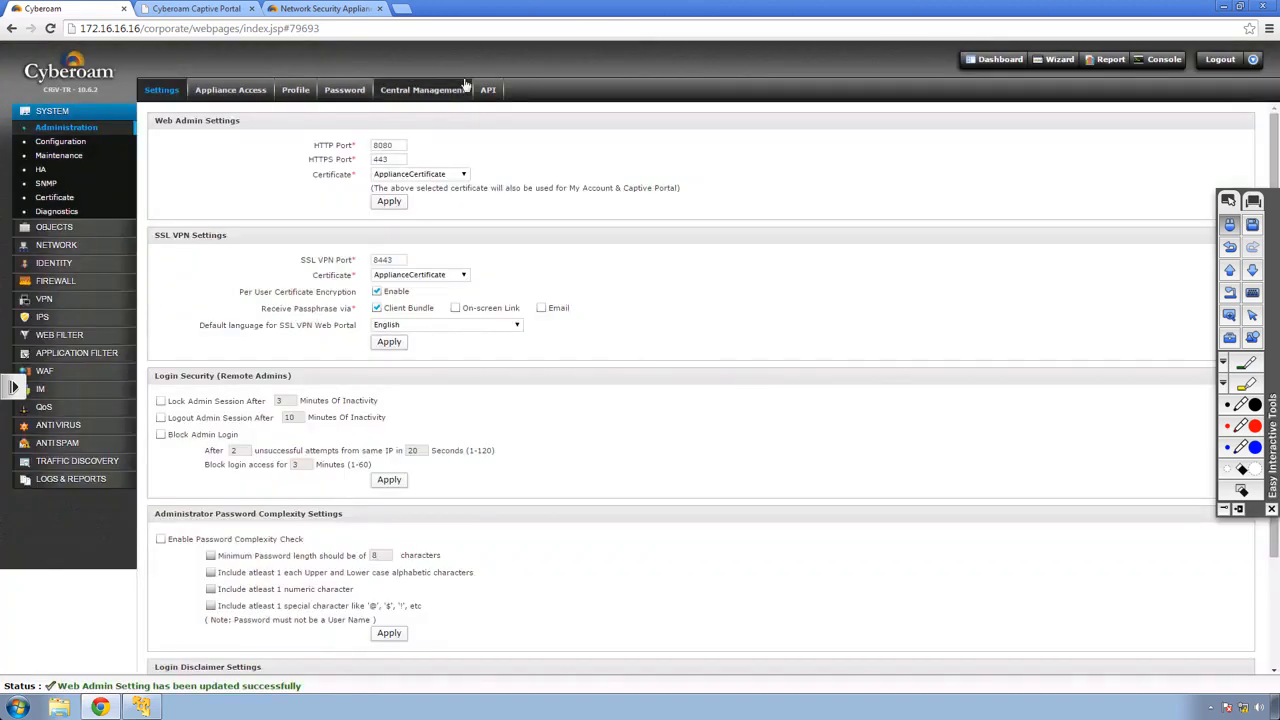
{"action": "left_click", "coordinate": [1218, 60]}
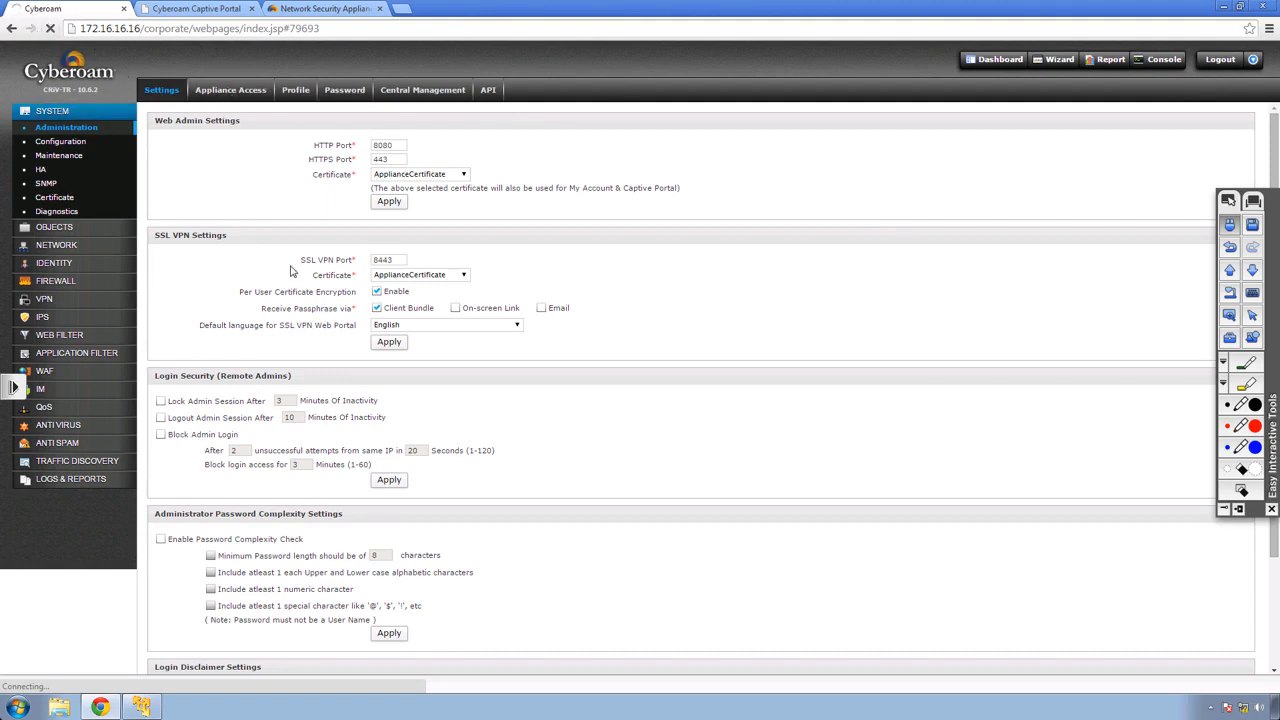
{"action": "key", "text": "ctrl+t"}
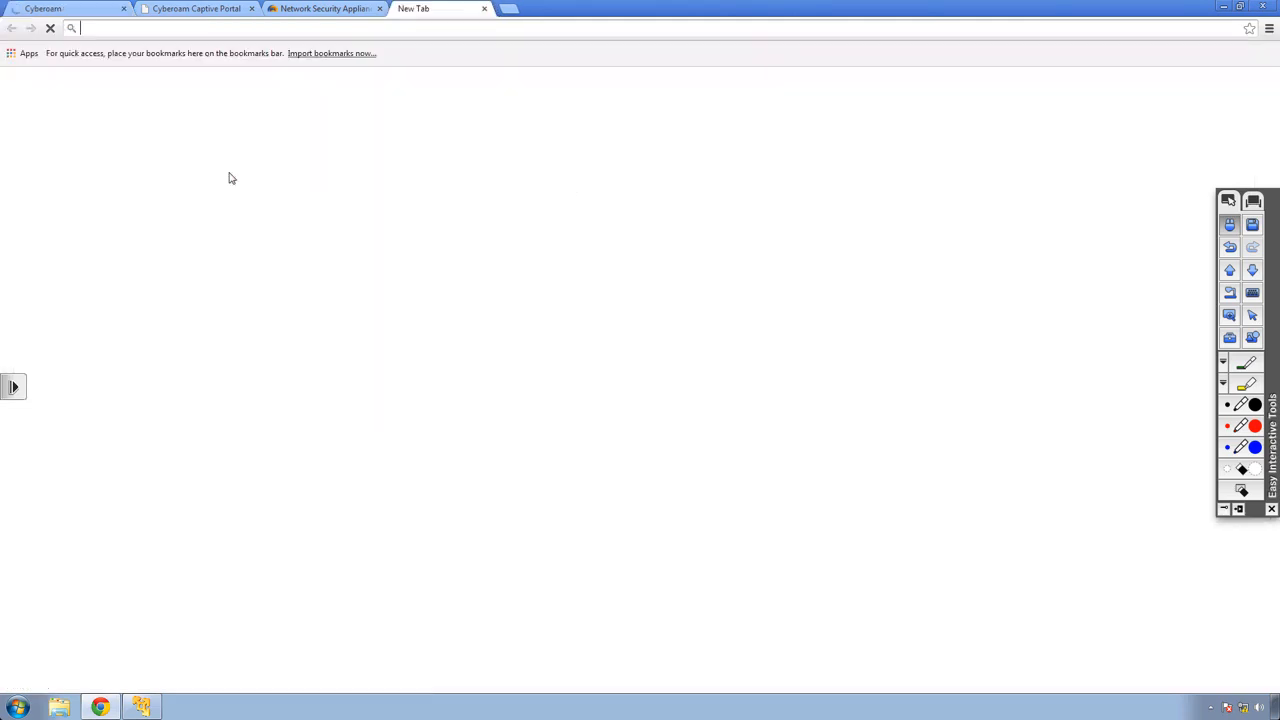
{"action": "type", "text": "https"}
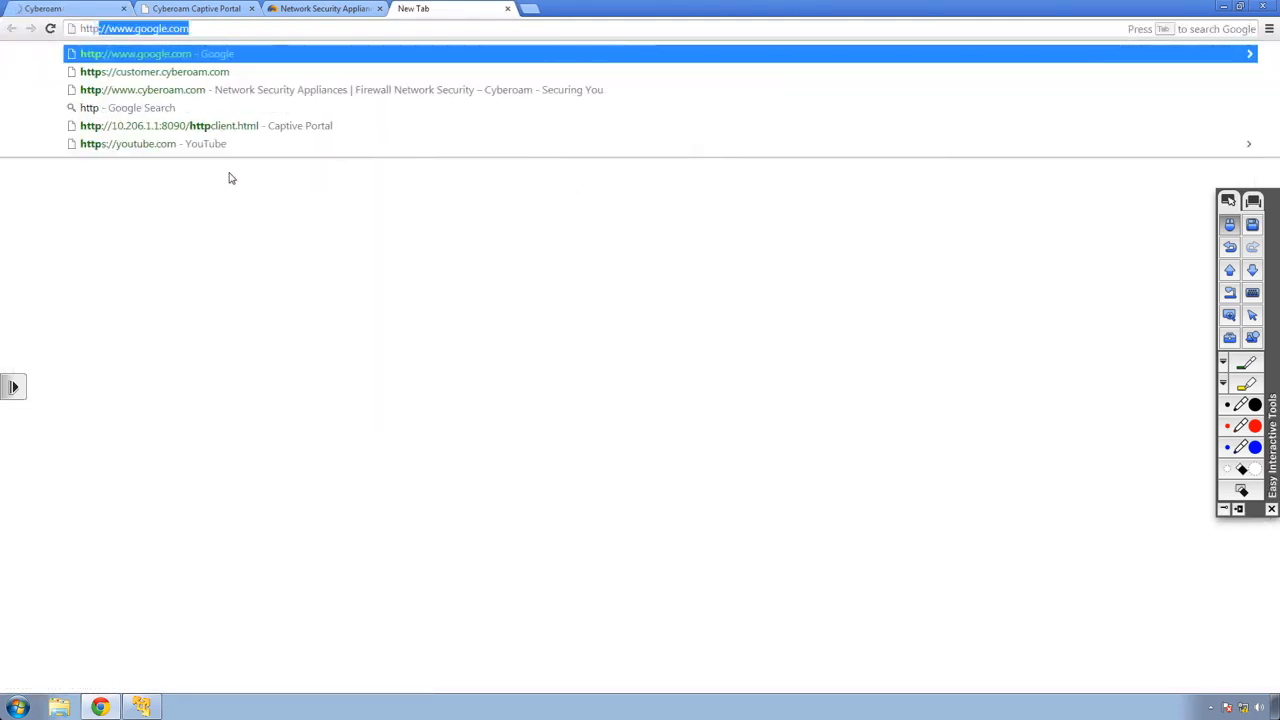
{"action": "key", "text": "BackSpace"}
{"action": "key", "text": "BackSpace"}
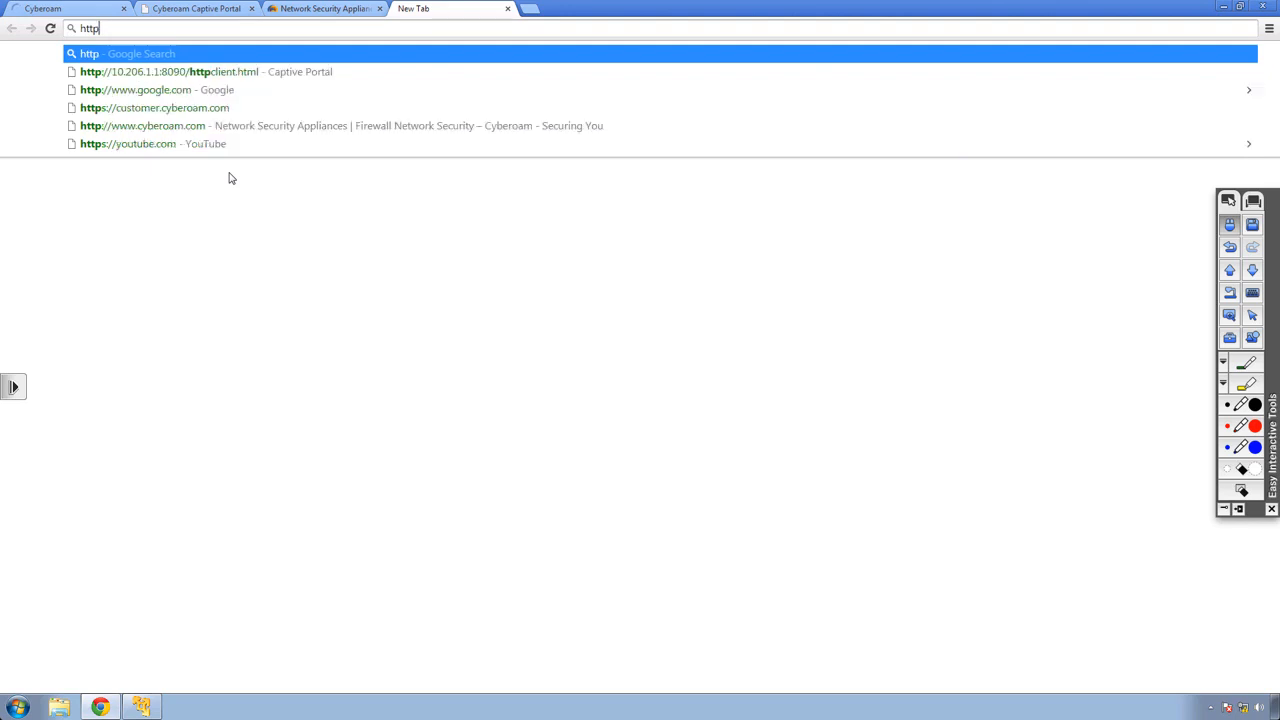
{"action": "type", "text": "://172"}
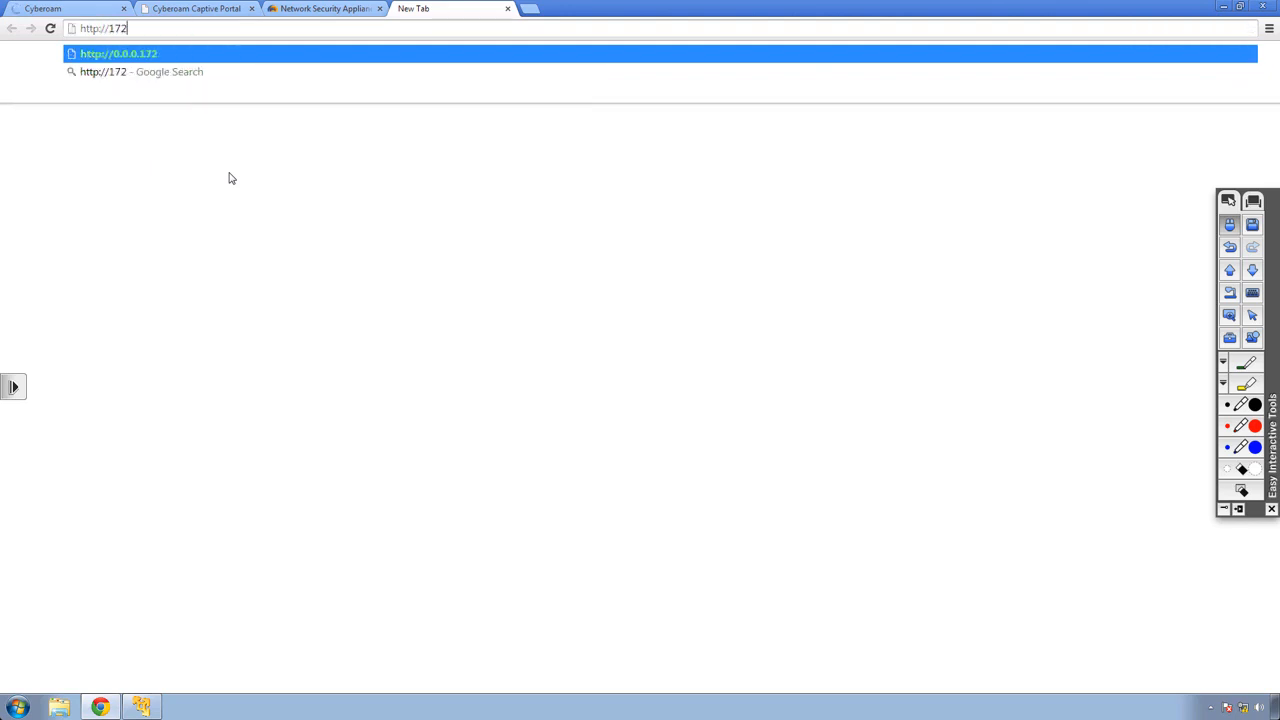
{"action": "type", "text": ".16.16"}
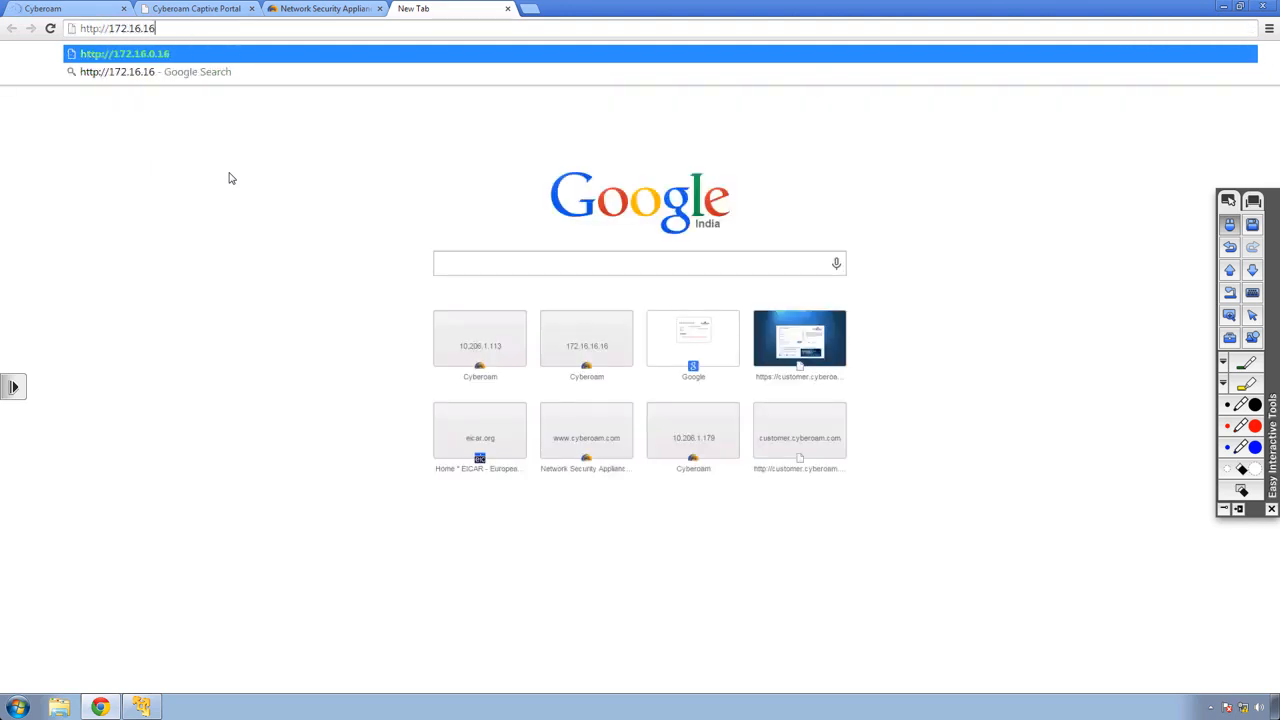
{"action": "type", "text": ".16:8080"}
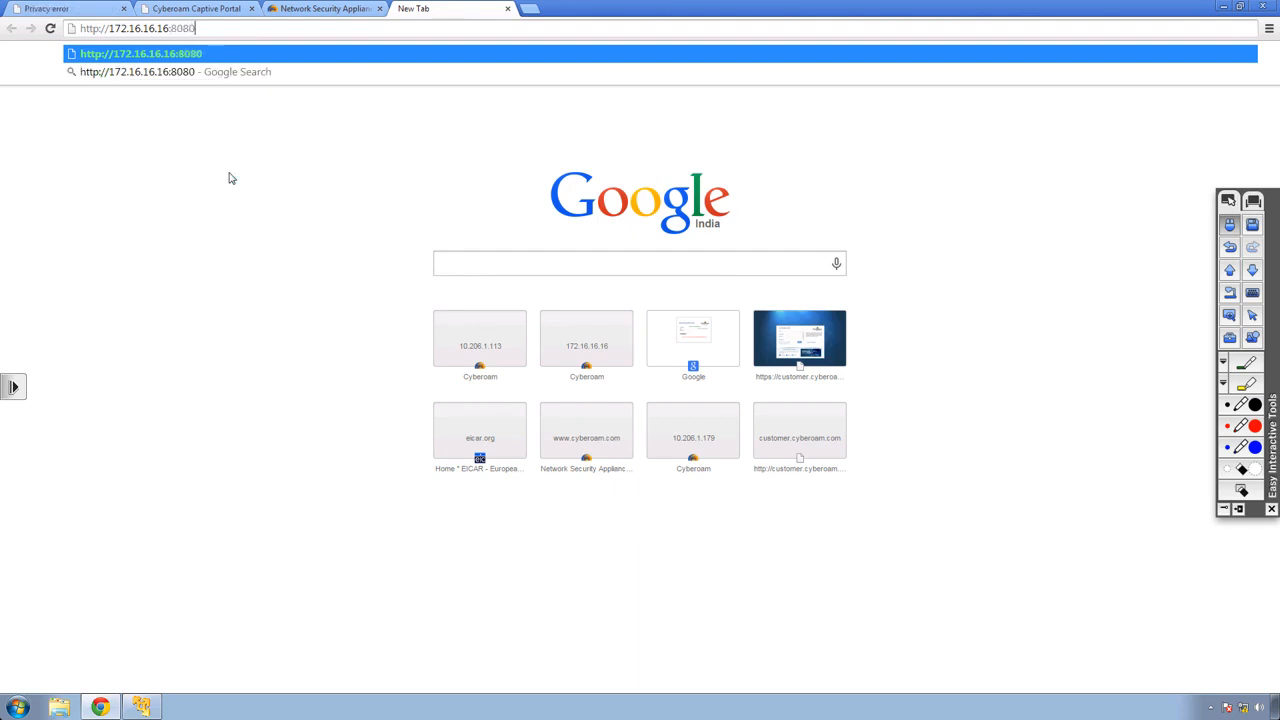
{"action": "key", "text": "Return"}
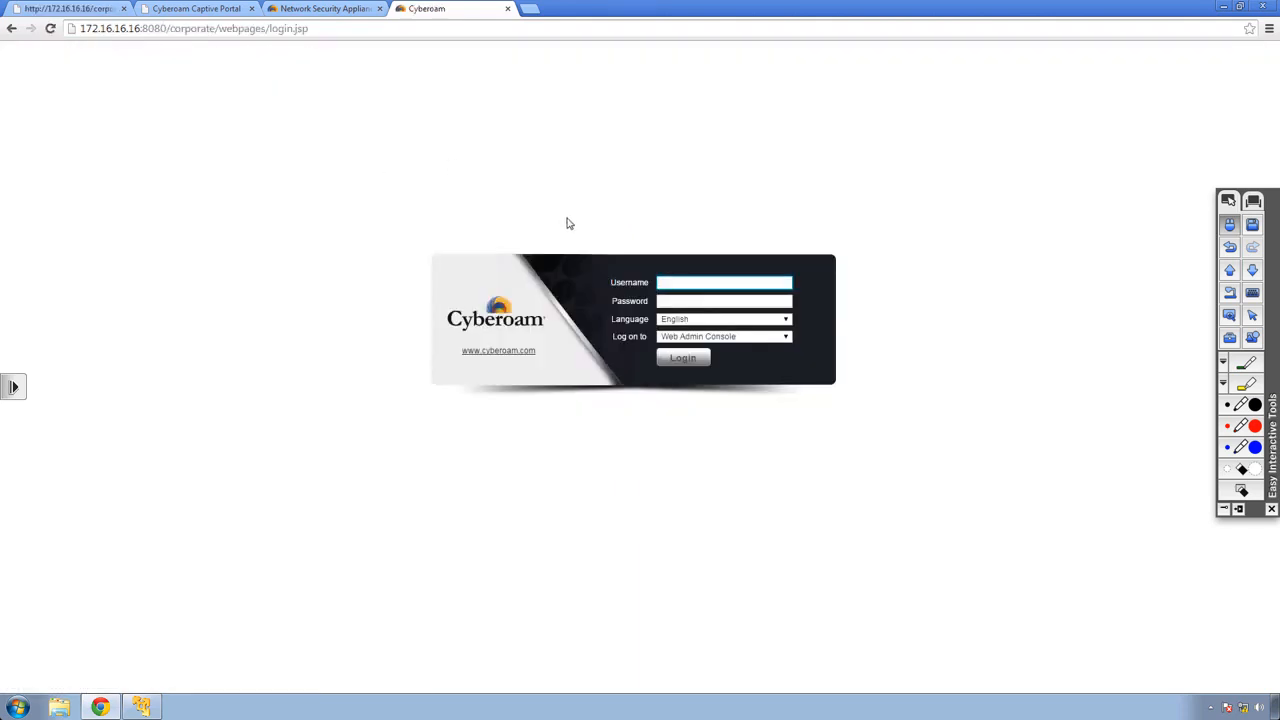
Log in with the admin username and password at 172.16.16.16:8080.
{"action": "type", "text": "cyberoam"}
{"action": "key", "text": "Tab"}
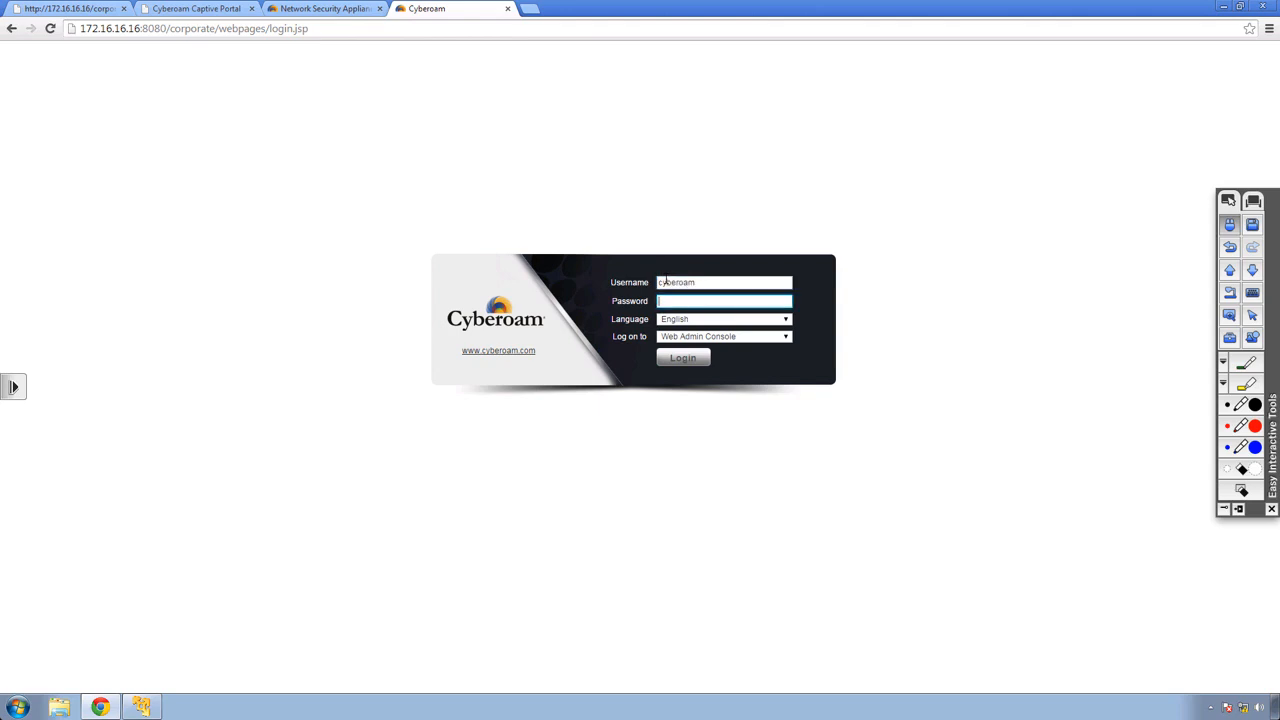
{"action": "key", "text": "Return"}
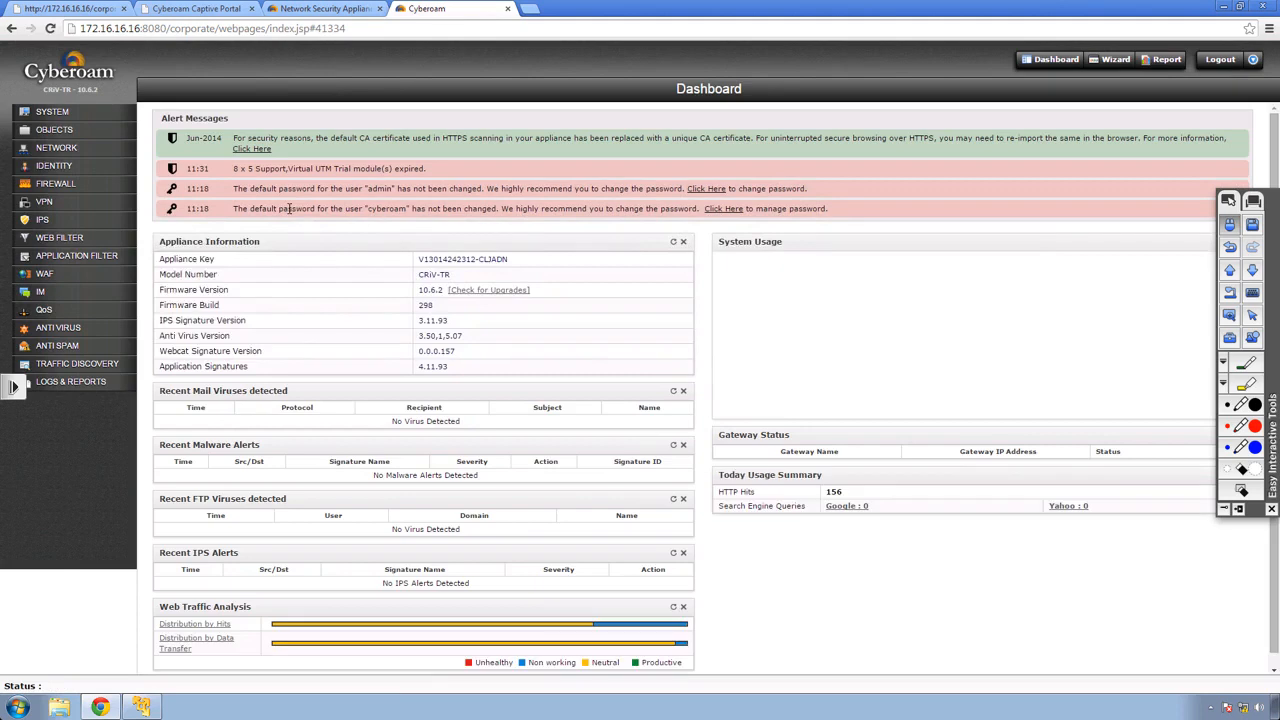
Reset the web admin HTTP port to 80 and apply it, then present the Module 12 slide.
{"action": "left_click", "coordinate": [58, 112]}
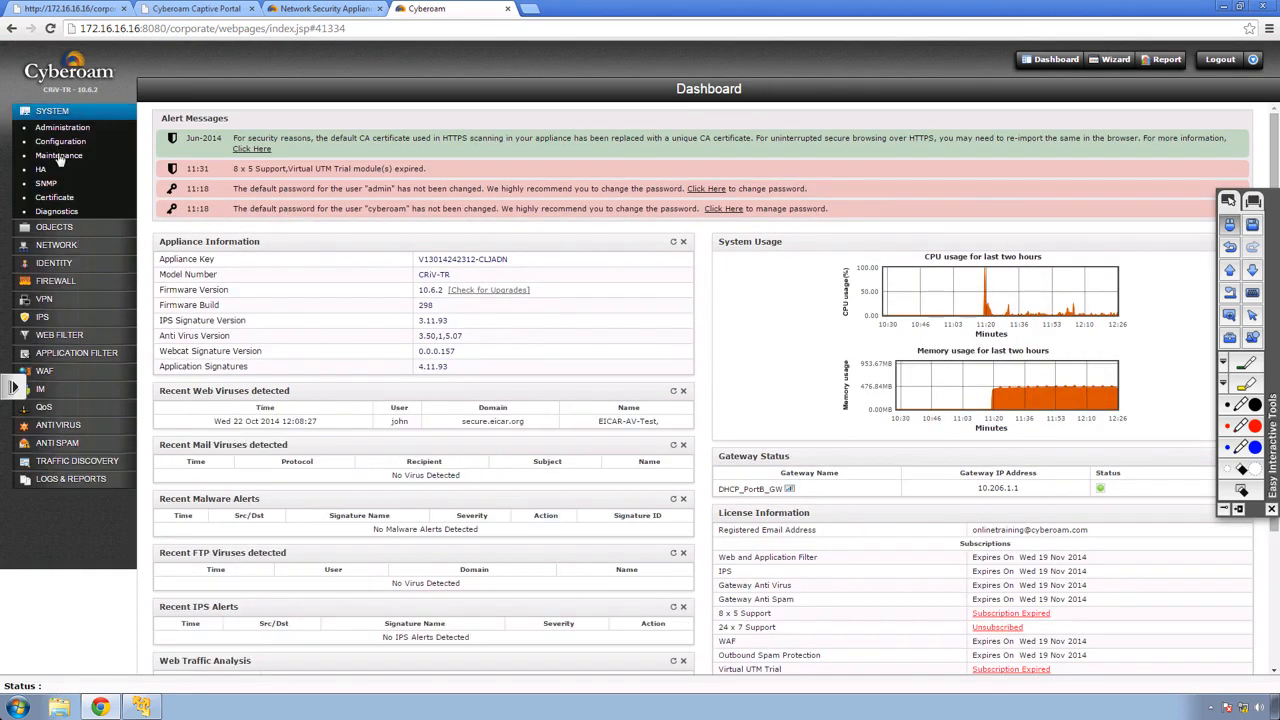
{"action": "left_click", "coordinate": [64, 128]}
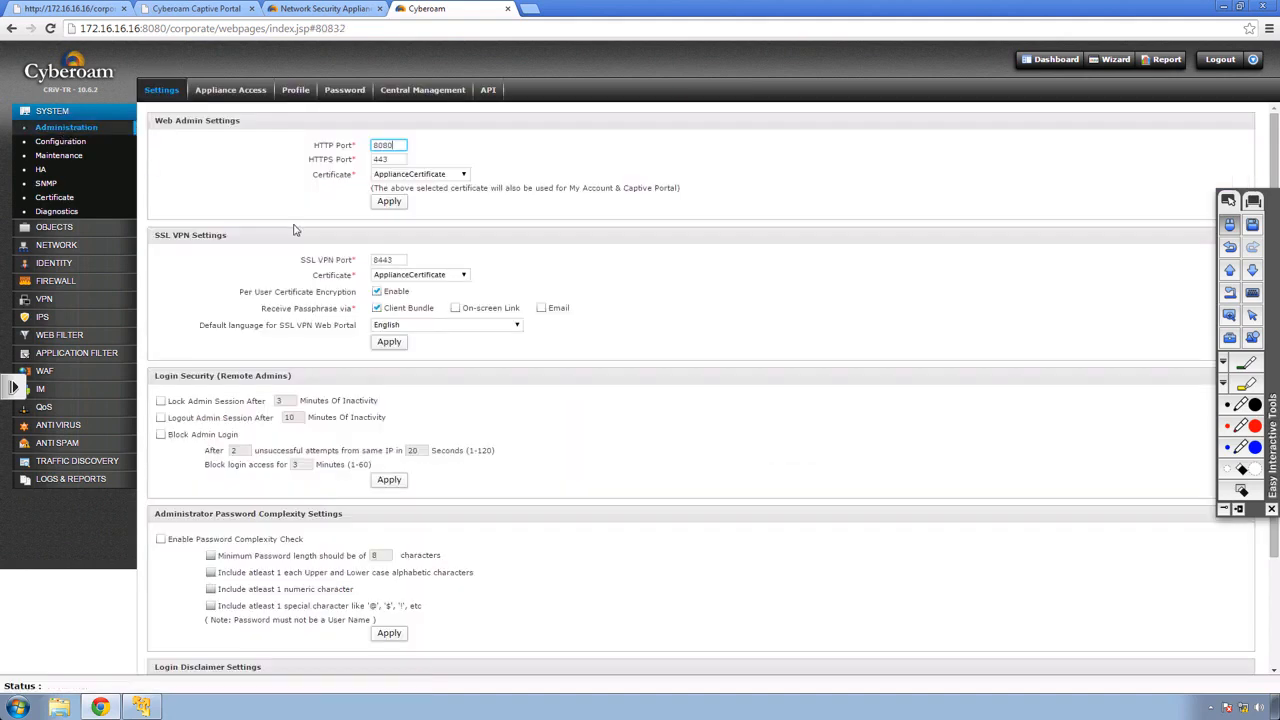
{"action": "left_click", "coordinate": [396, 146]}
{"action": "key", "text": "BackSpace"}
{"action": "left_click", "coordinate": [389, 201]}
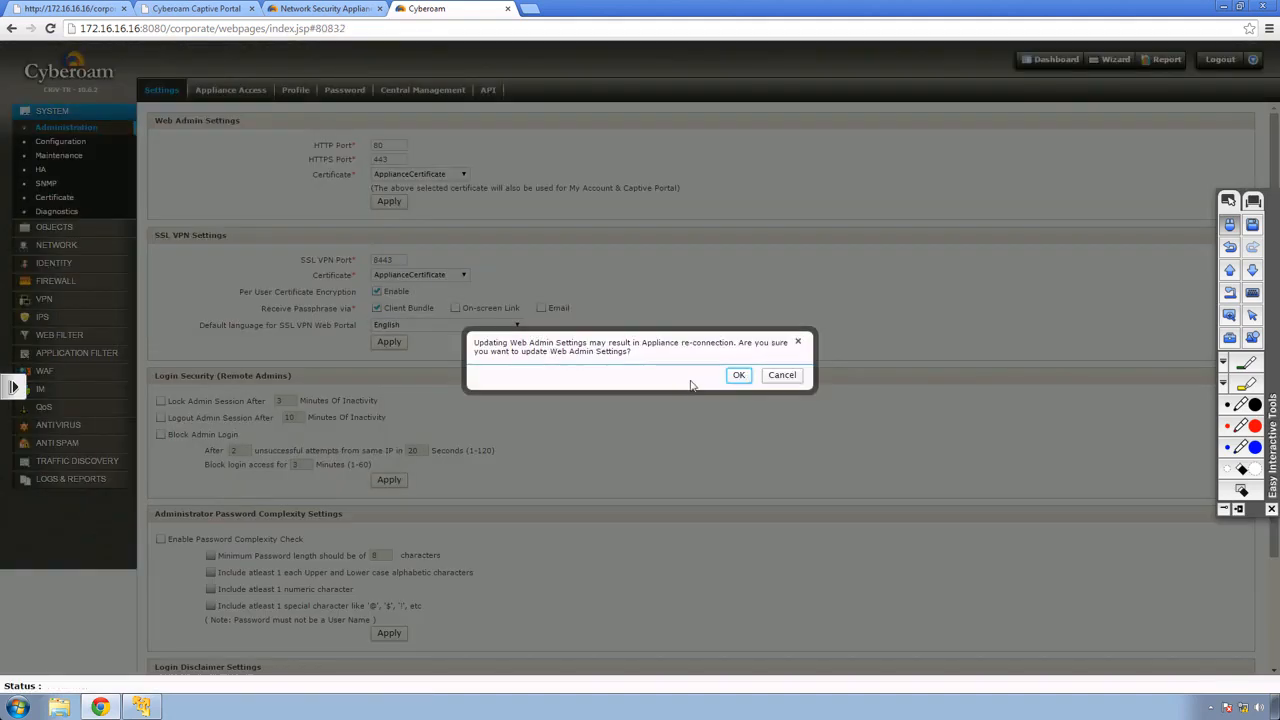
{"action": "left_click", "coordinate": [738, 377]}
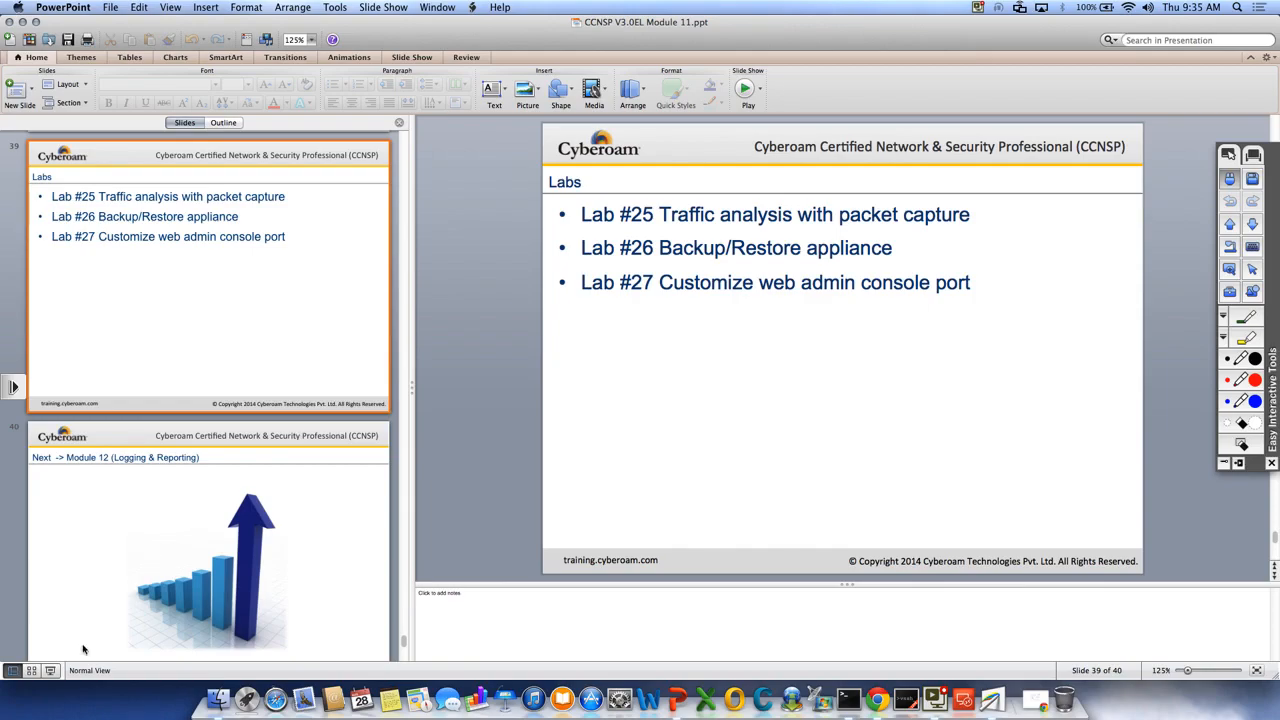
{"action": "left_click", "coordinate": [48, 672]}
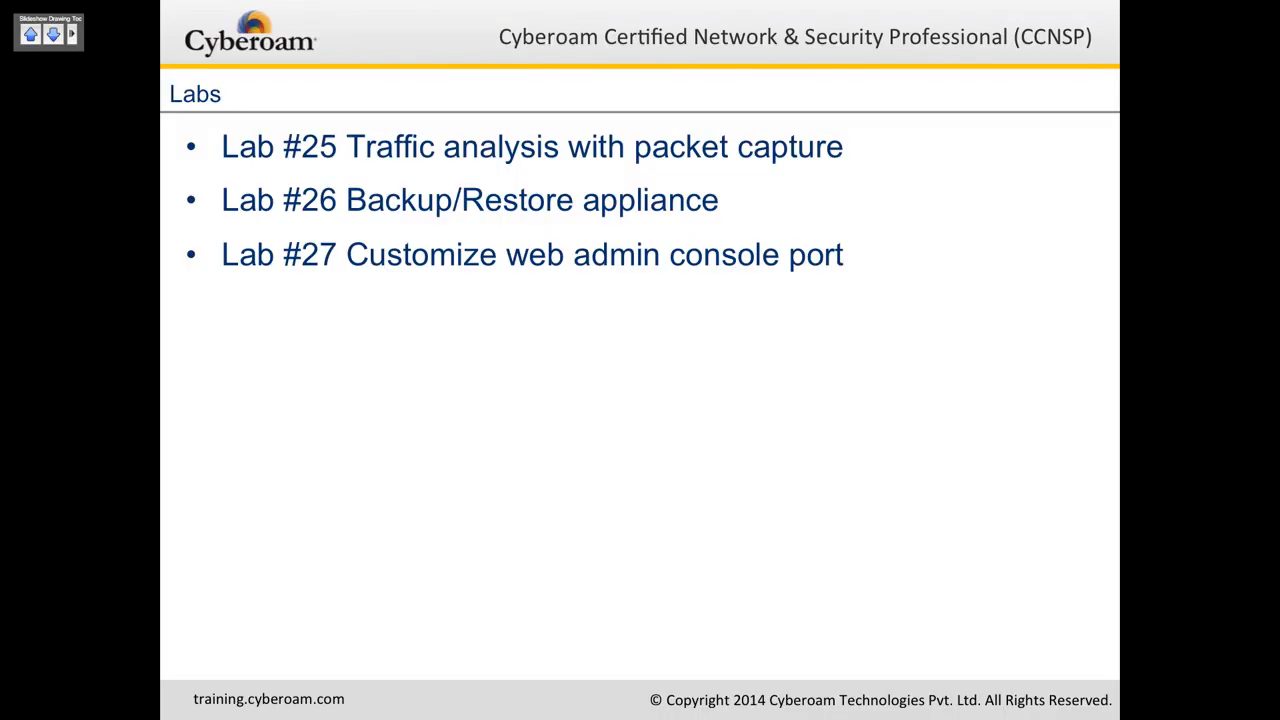
{"action": "key", "text": "Right"}
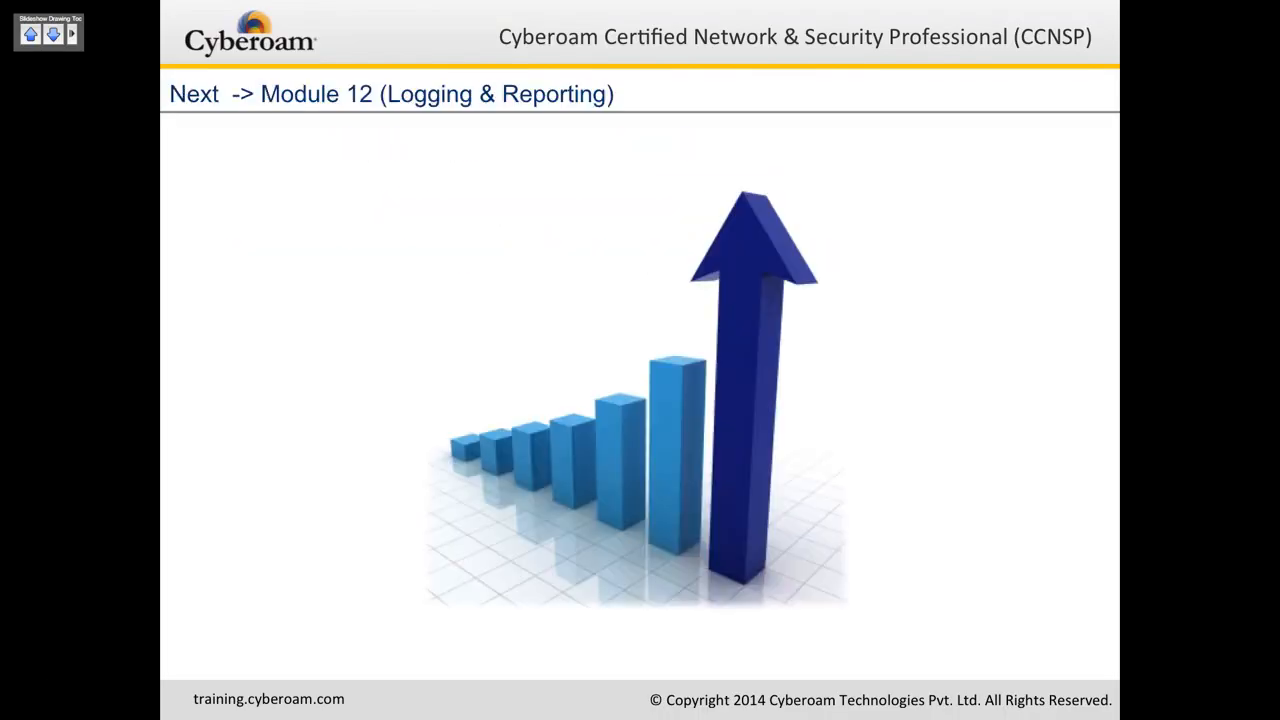